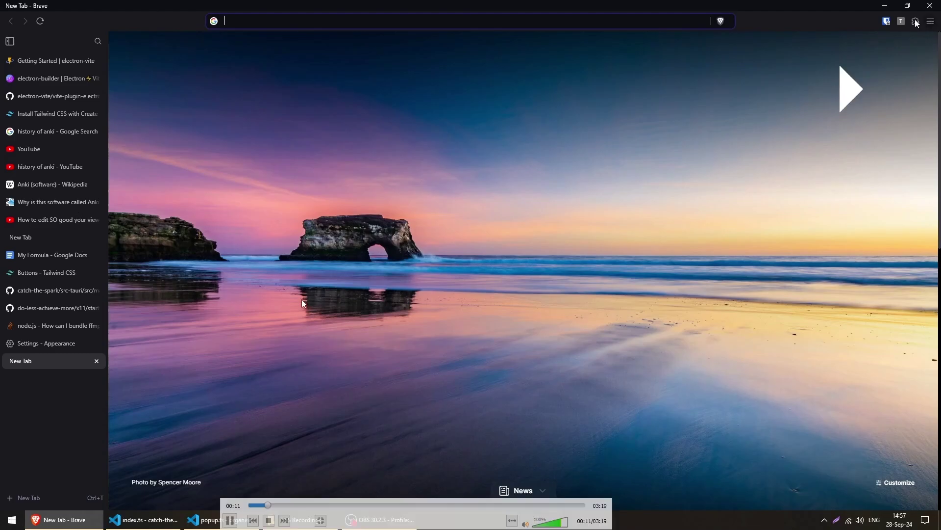
- Auto-group the open Brave tabs into numbered groups 1, 2 and 3 with the tab organiser extension
click(886, 22)
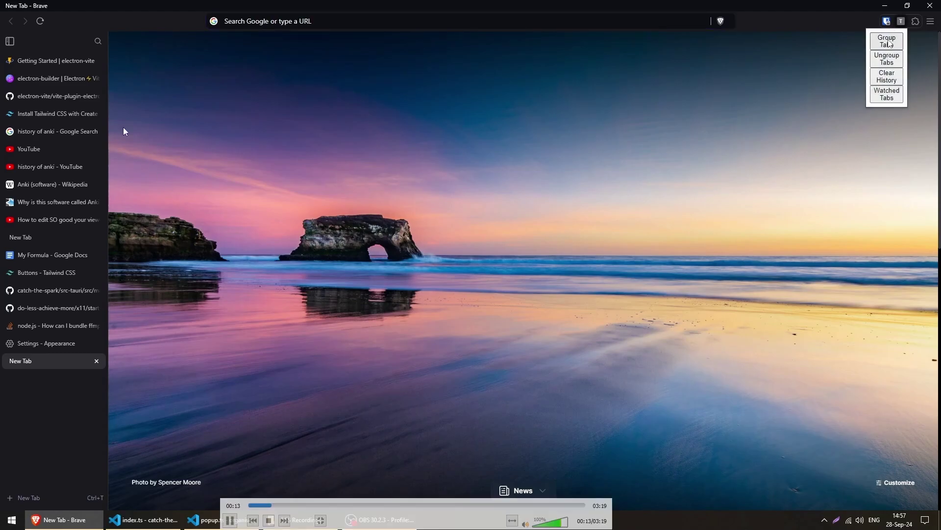
click(890, 43)
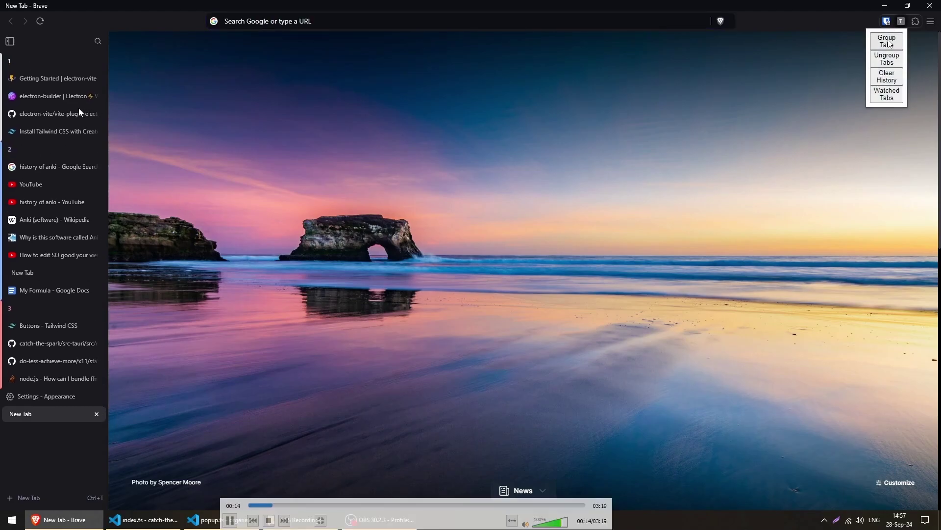
click(190, 199)
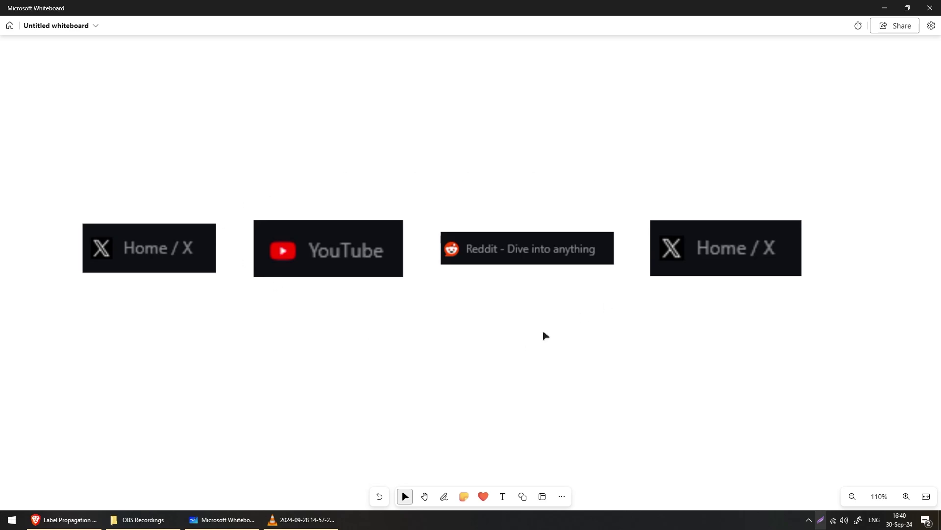
- Rearrange the YouTube, Reddit and two Home / X images across the board
drag(372, 248, 373, 221)
drag(161, 269, 182, 356)
drag(569, 251, 577, 279)
drag(688, 248, 399, 400)
- Draw a line from YouTube to the lower Home / X image and handwrite weight 1 beside it
scroll(400, 399, up, 5)
click(523, 497)
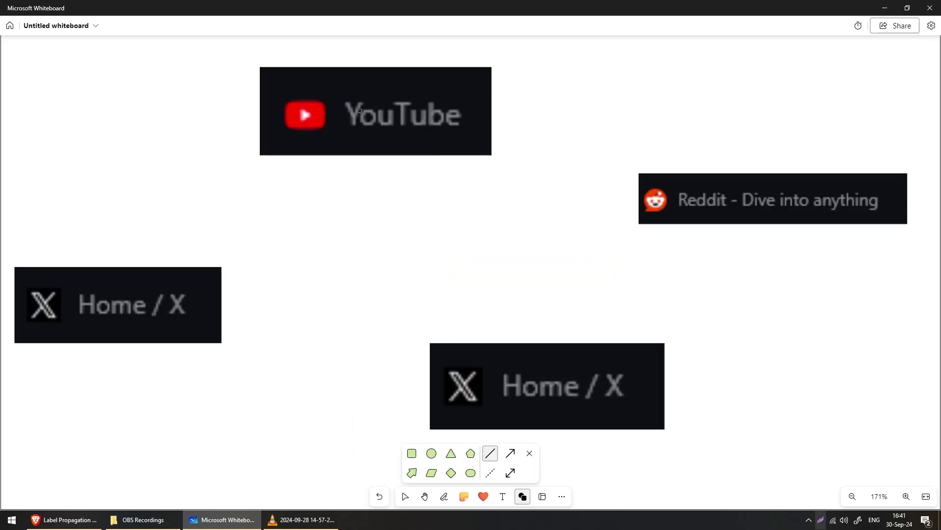
drag(429, 159, 489, 326)
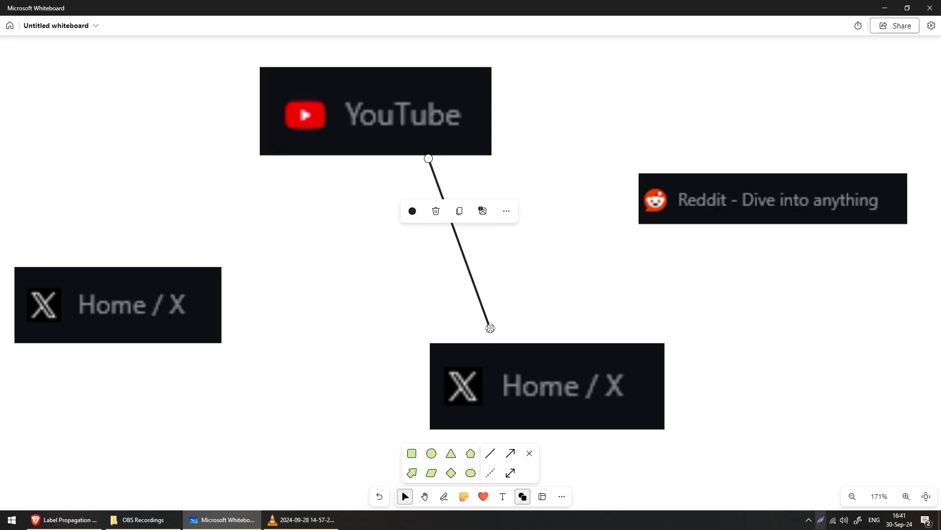
mouse_move(475, 236)
mouse_down()
mouse_move(484, 219)
mouse_move(481, 252)
mouse_up()
drag(476, 254, 509, 249)
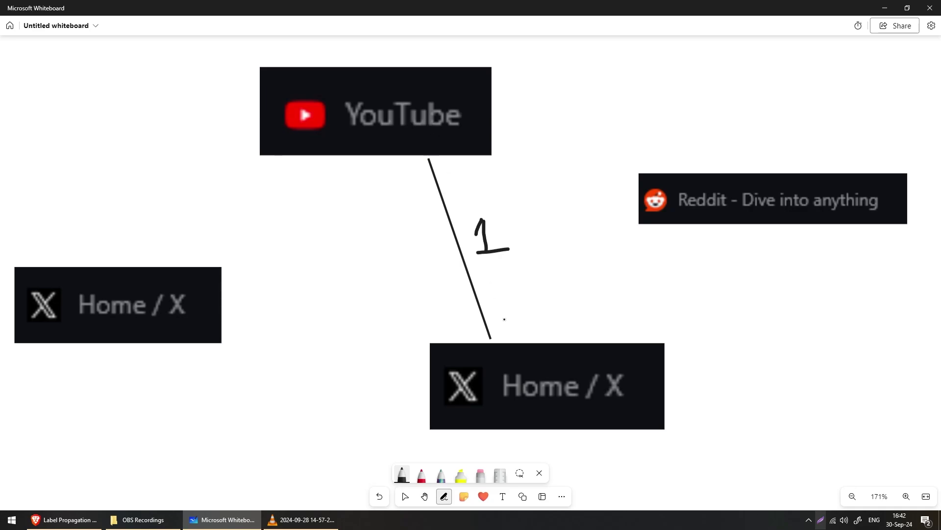
- Join the two Home / X images with a line labelled weight 2
click(523, 496)
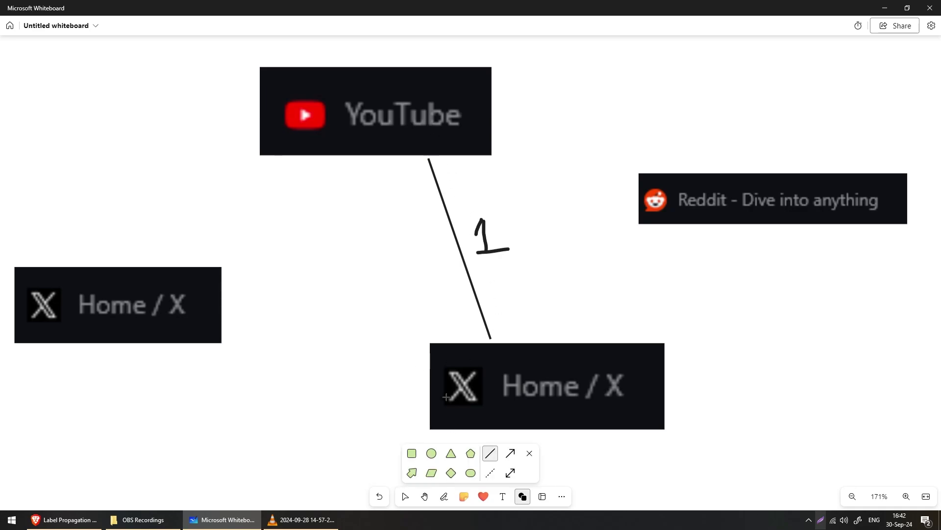
drag(408, 375, 233, 317)
text(1)
click(358, 393)
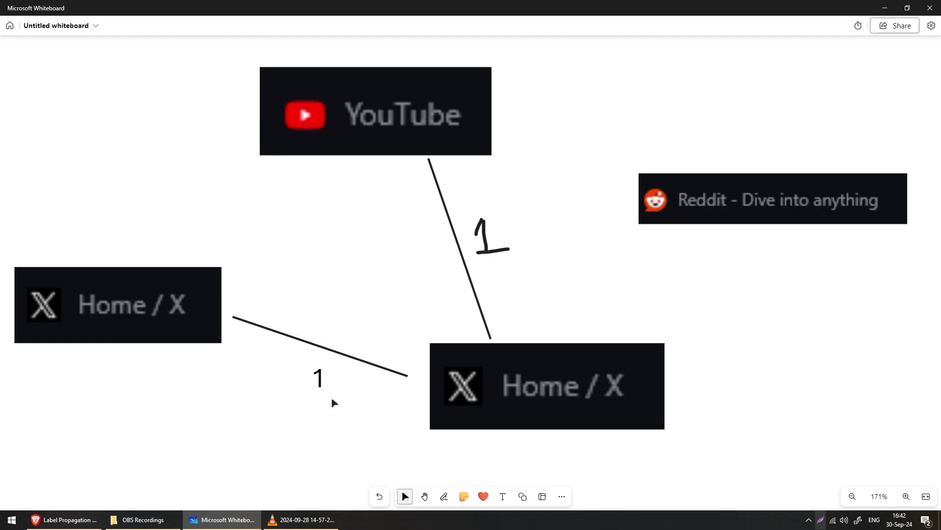
click(336, 390)
key(Escape)
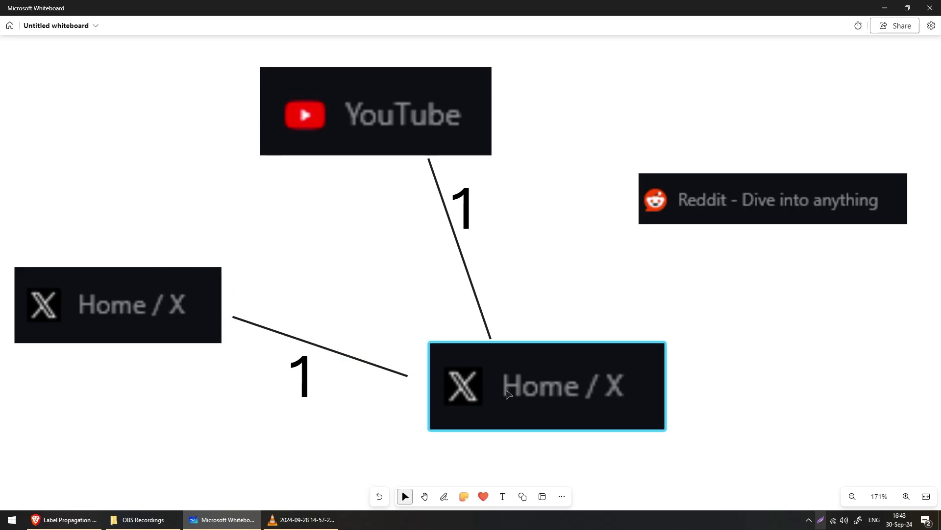
click(308, 378)
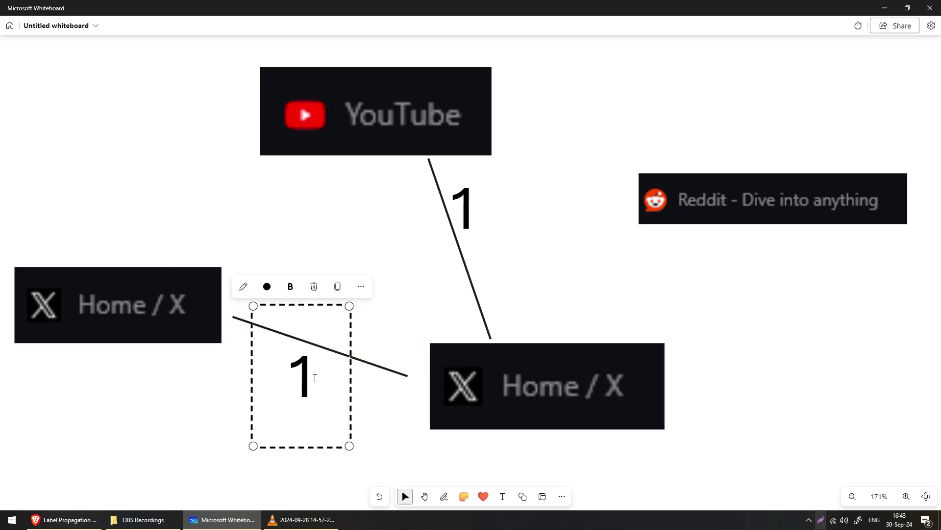
key(BackSpace)
text(2)
key(Escape)
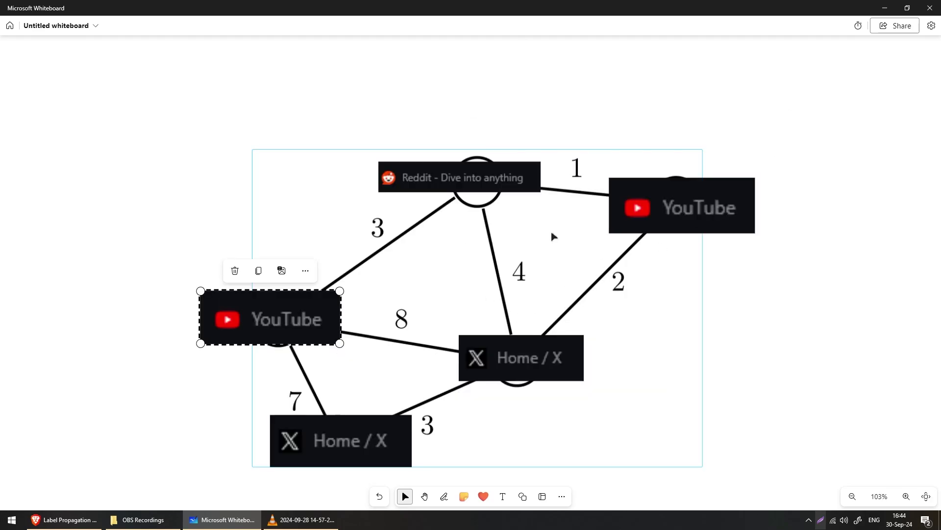
- Pan and zoom the board to centre the circle-node graph
key(space)
drag(796, 347, 711, 265)
scroll(772, 261, up, 2)
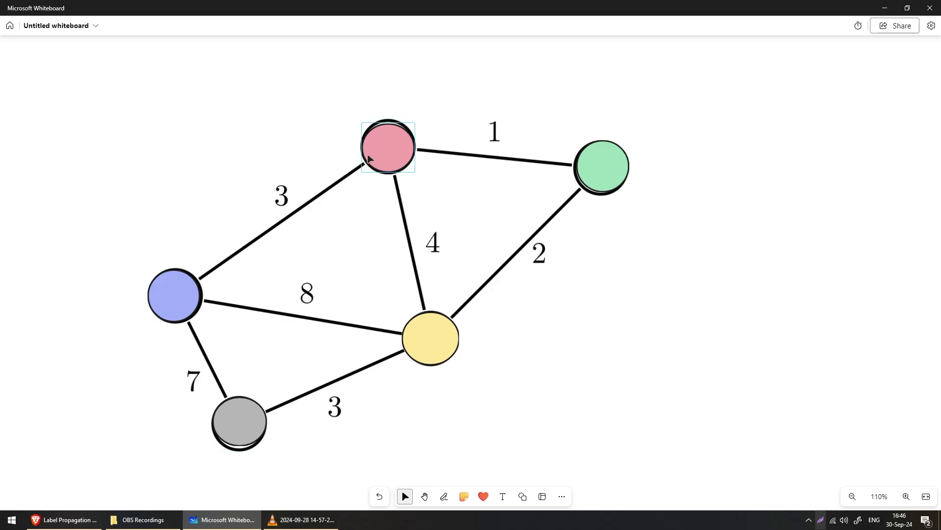
- Select the blue left node to copy its colour, then the yellow central node
click(176, 302)
click(447, 343)
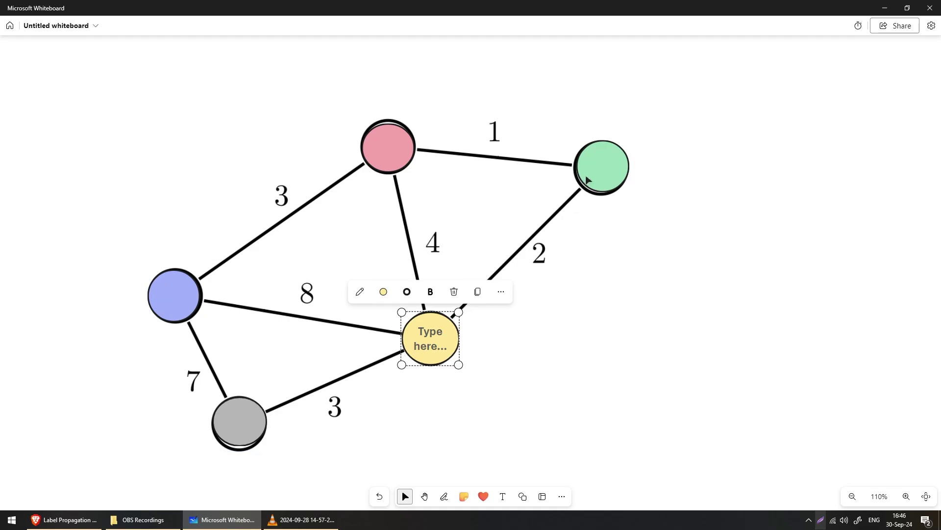
click(608, 293)
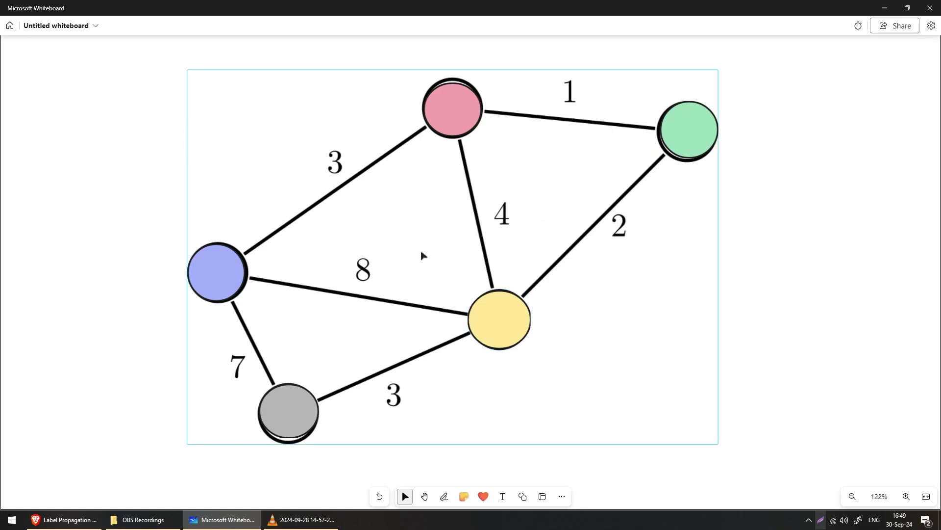
- Give the yellow, grey, pink and green nodes the same blue fill
key(ctrl+y)
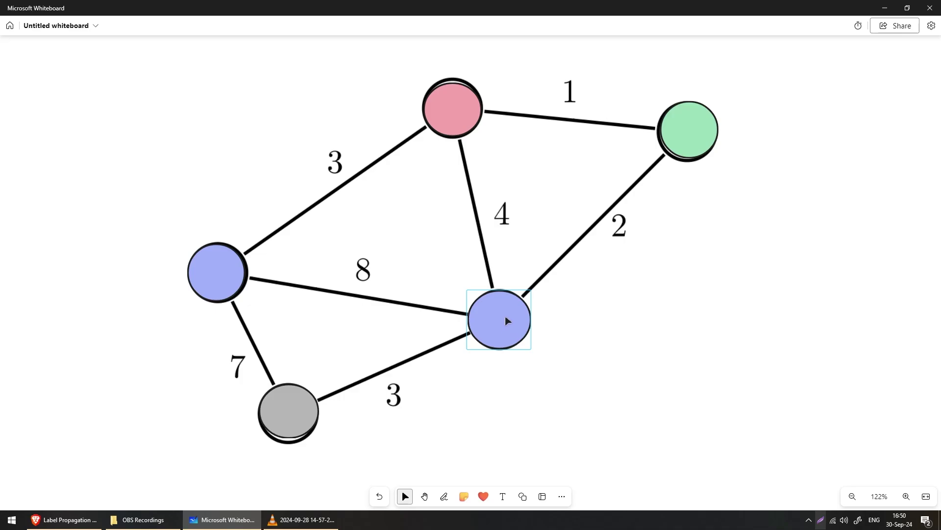
key(ctrl+y)
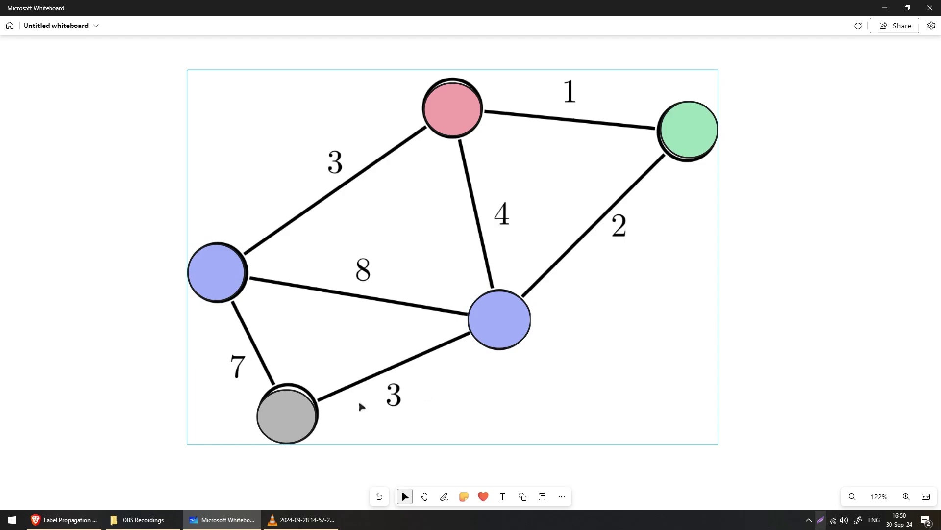
key(ctrl+y)
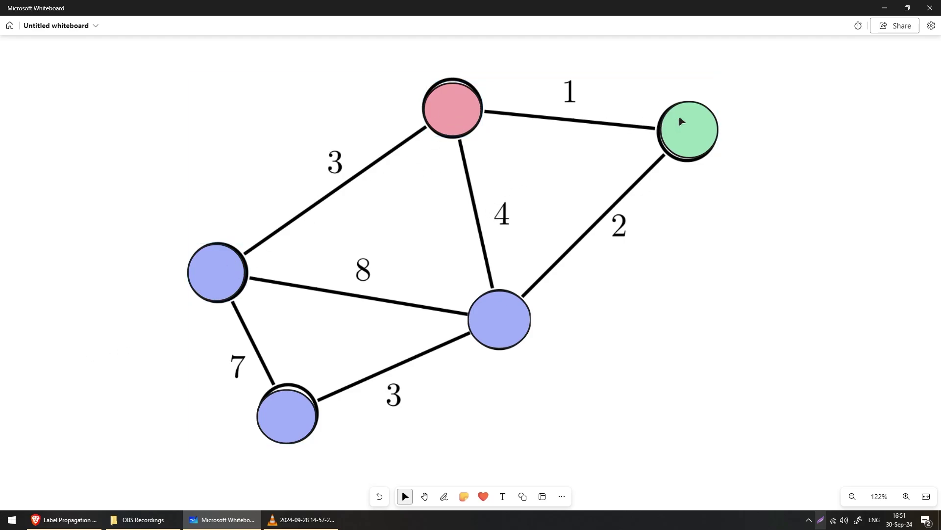
click(454, 113)
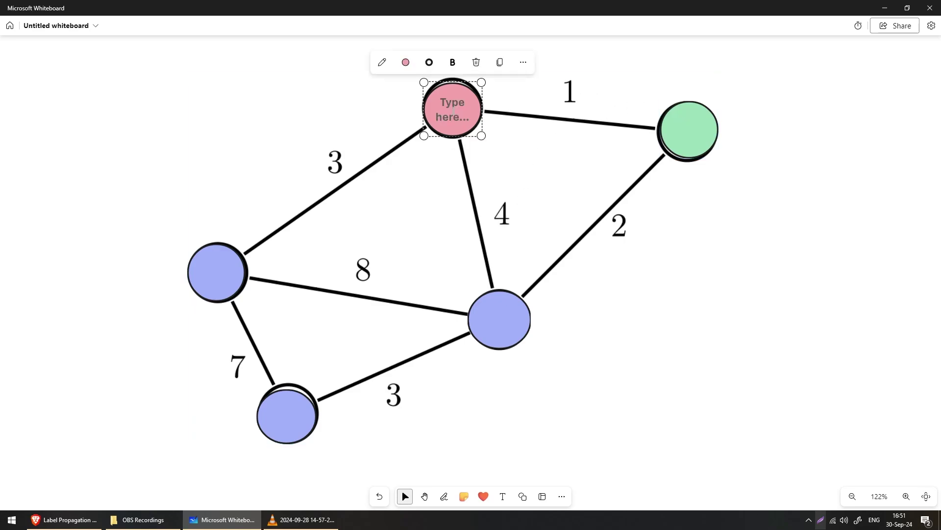
key(ctrl+z)
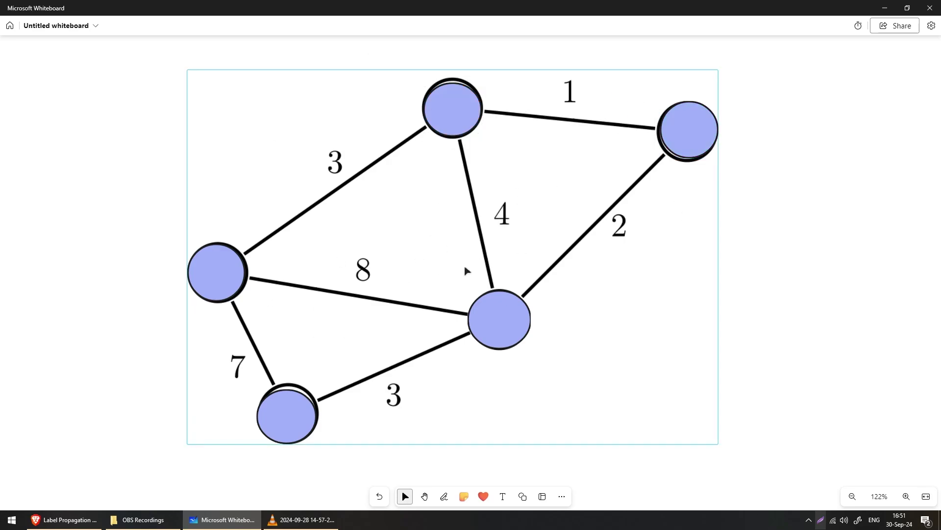
scroll(531, 206, up, 1)
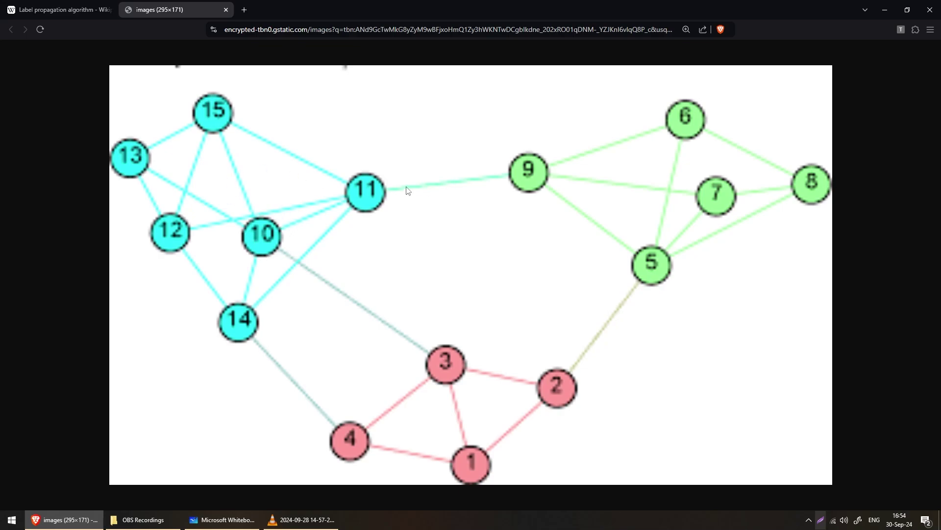
- Close the example graph image tab and highlight the title 'Label propagation algorithm'
key(ctrl+w)
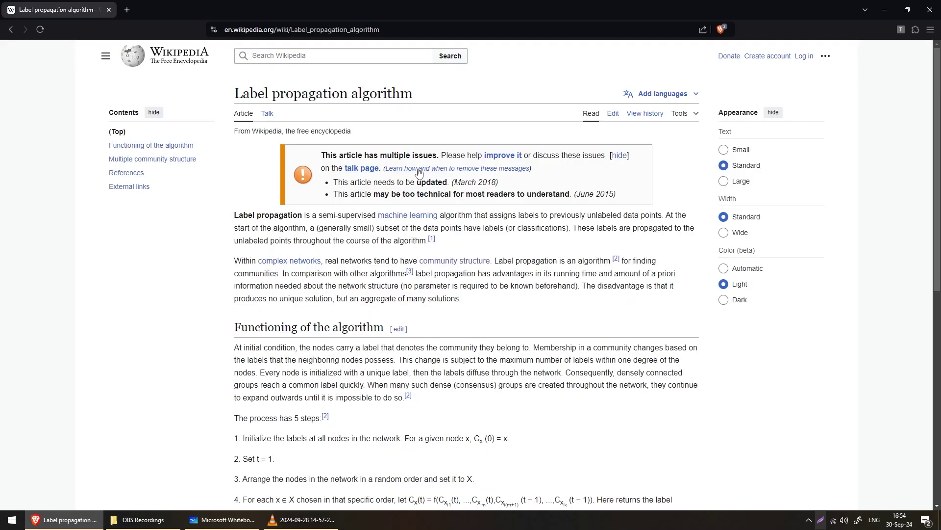
drag(234, 95, 465, 93)
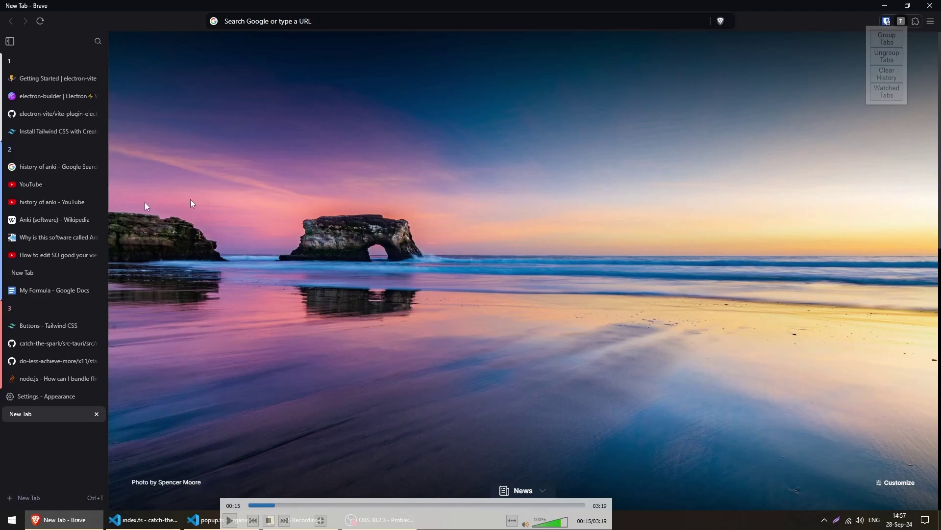